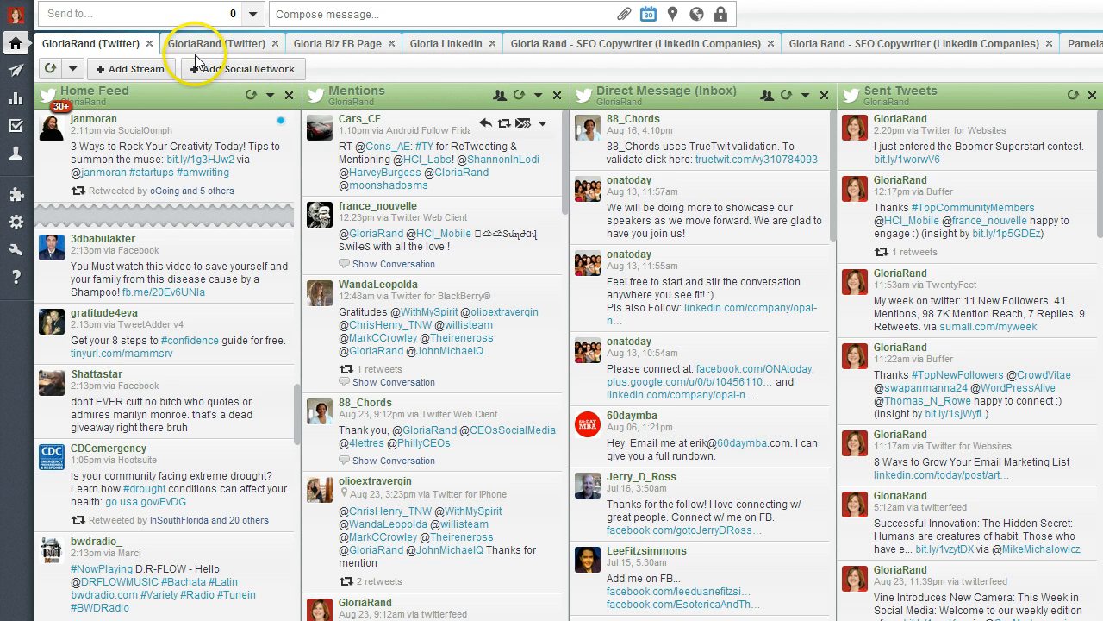
# Open the Add Social Network dialog and review the connection options for Facebook, Google+, LinkedIn, foursquare, WordPress, mixi and Twitter.
pyautogui.click(266, 74)
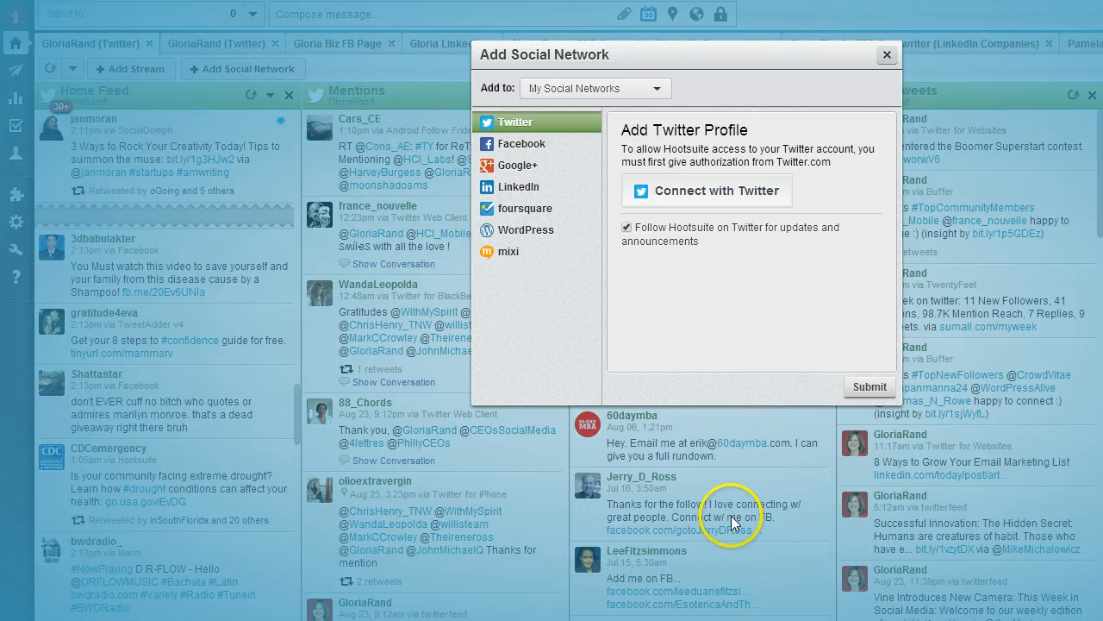
pyautogui.click(562, 146)
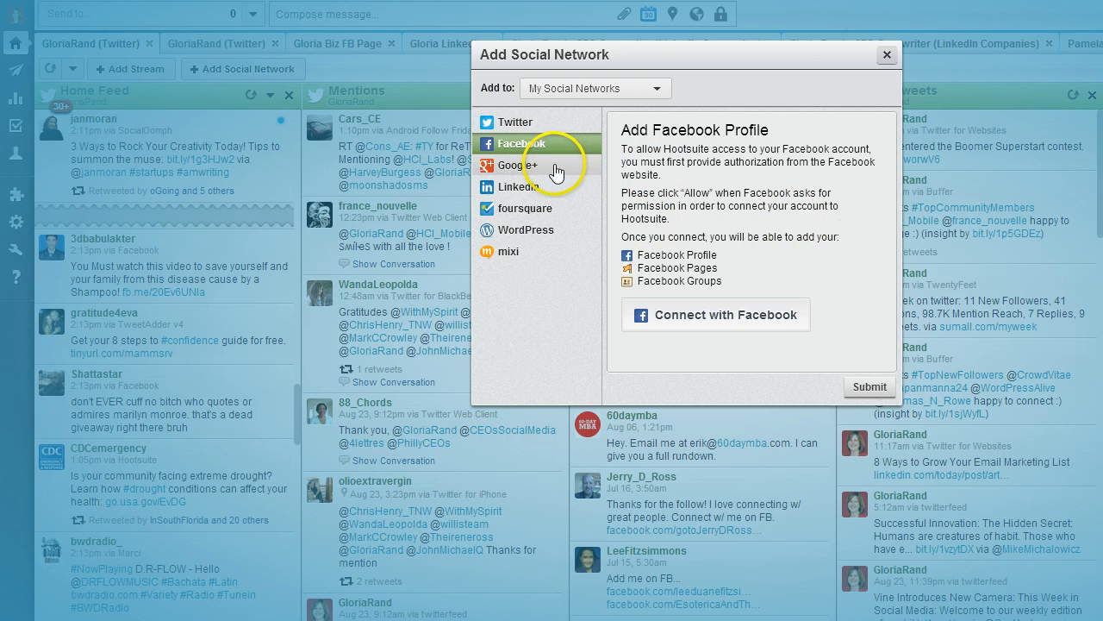
pyautogui.click(552, 164)
pyautogui.click(563, 190)
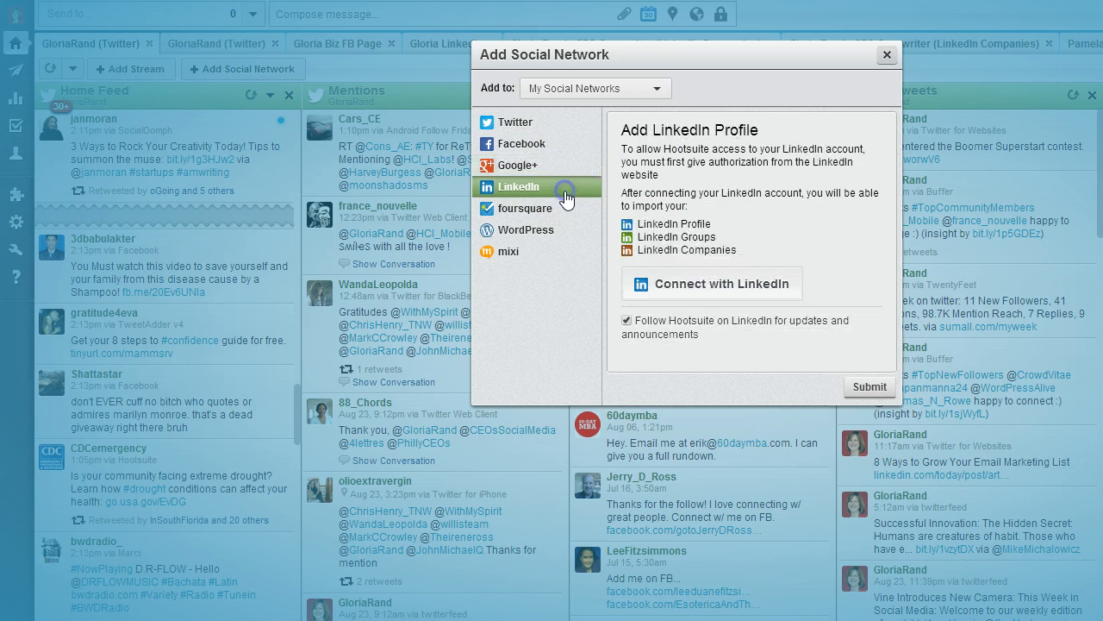
pyautogui.click(569, 211)
pyautogui.click(566, 228)
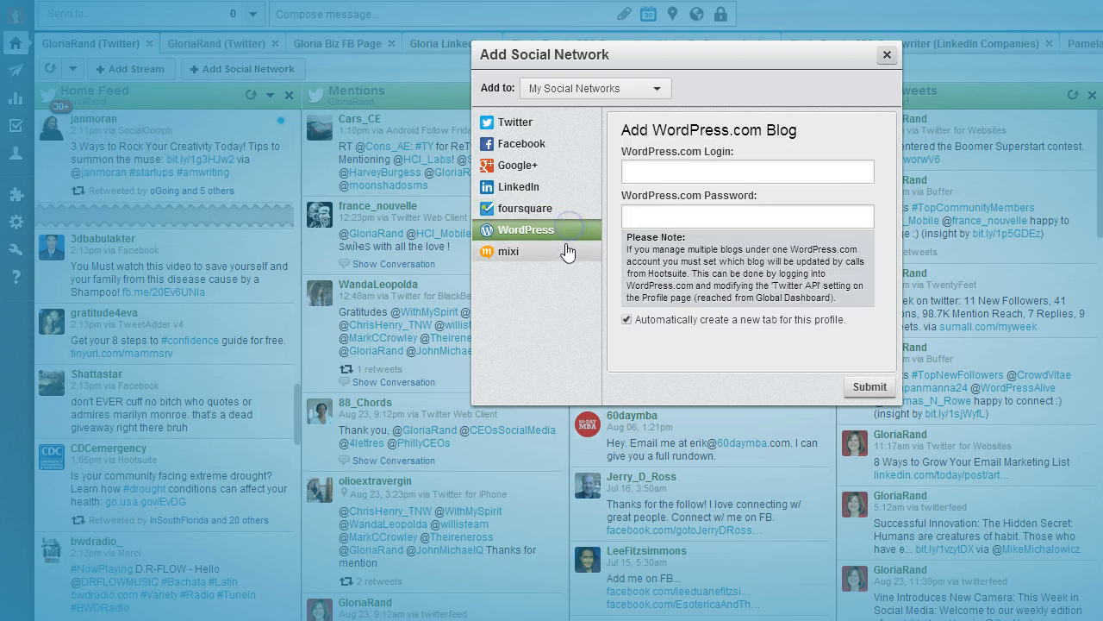
pyautogui.click(568, 250)
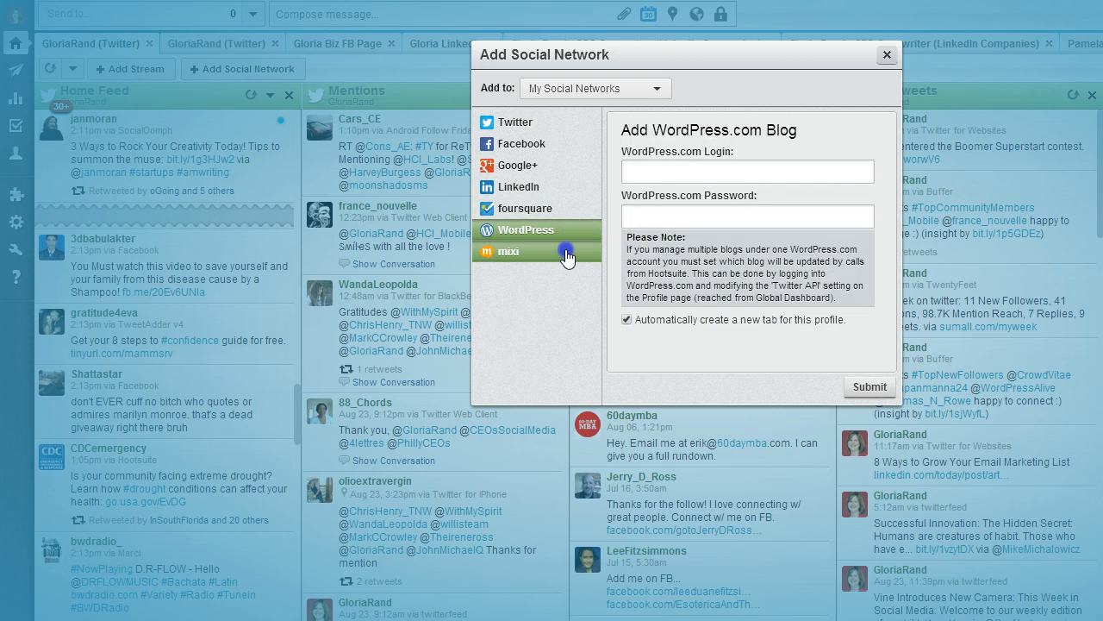
pyautogui.click(573, 125)
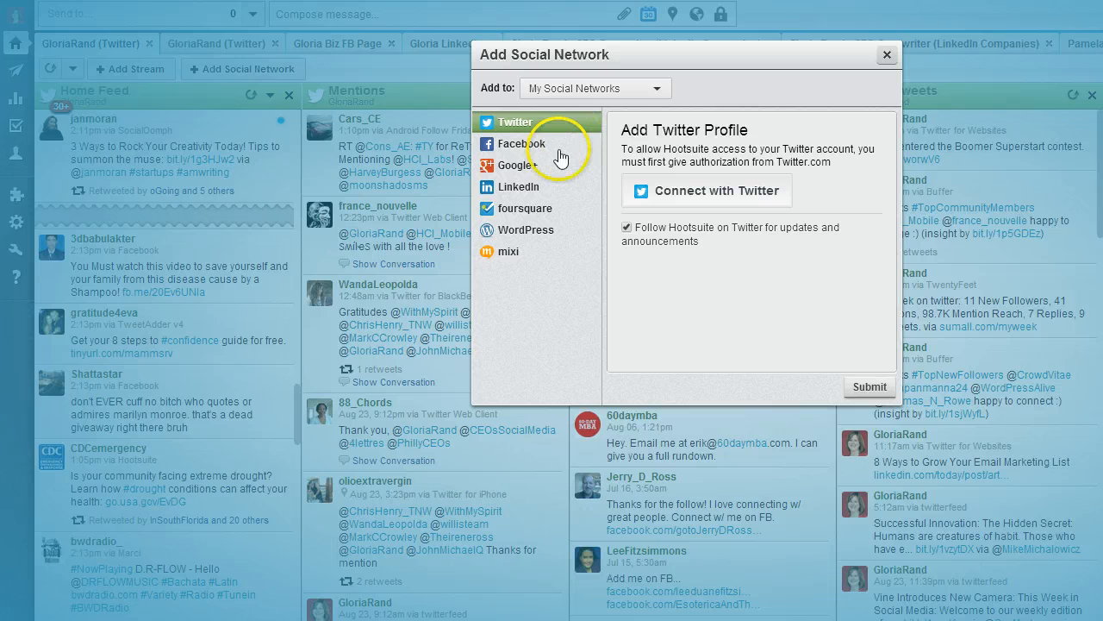
# Connect a Facebook account as a social network, authorizing it with the Facebook account password.
pyautogui.click(560, 146)
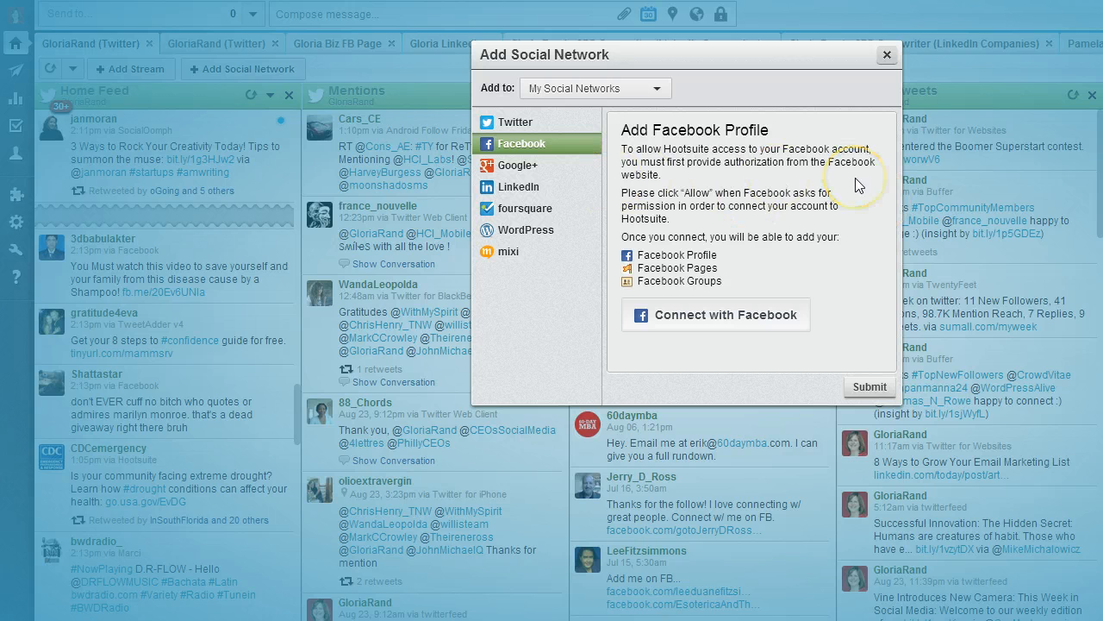
pyautogui.click(701, 326)
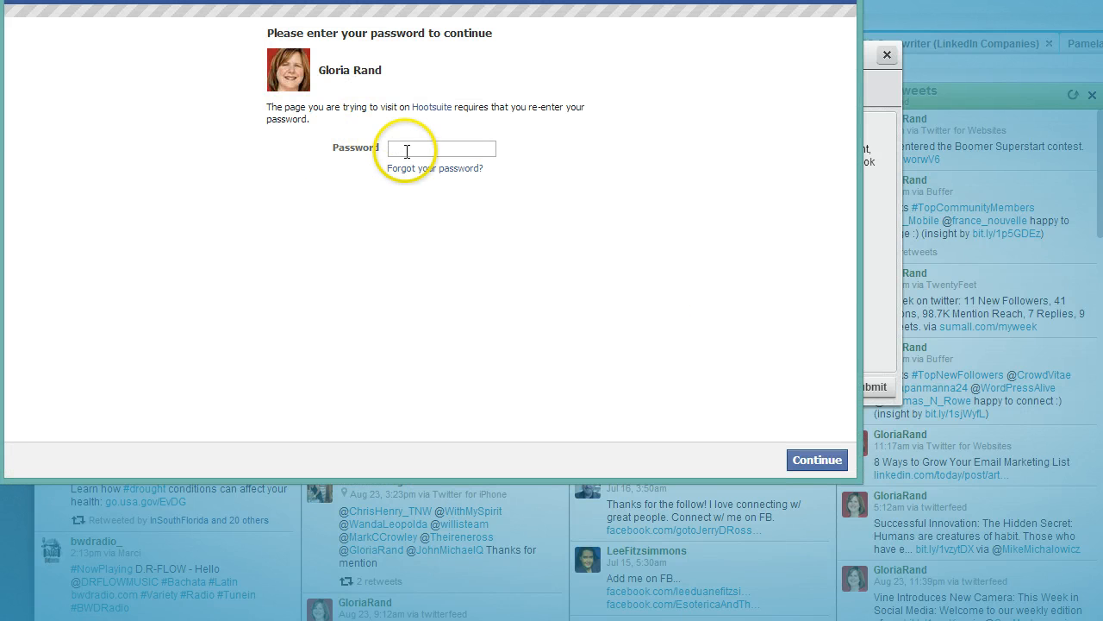
pyautogui.moveTo(525, 0); pyautogui.dragTo(532, 9)
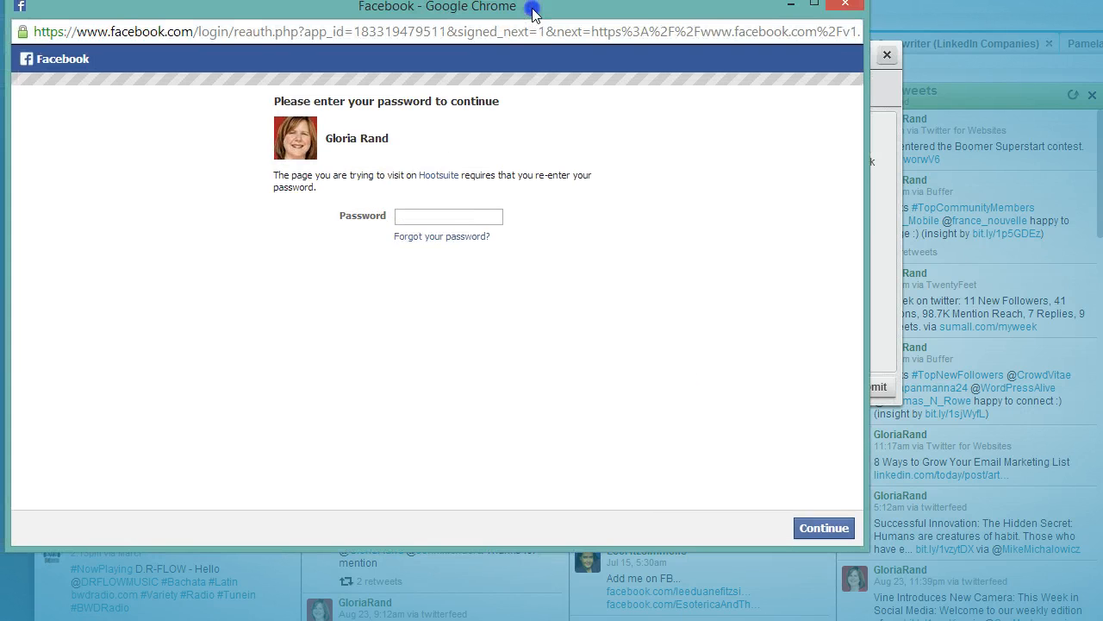
pyautogui.click(434, 215)
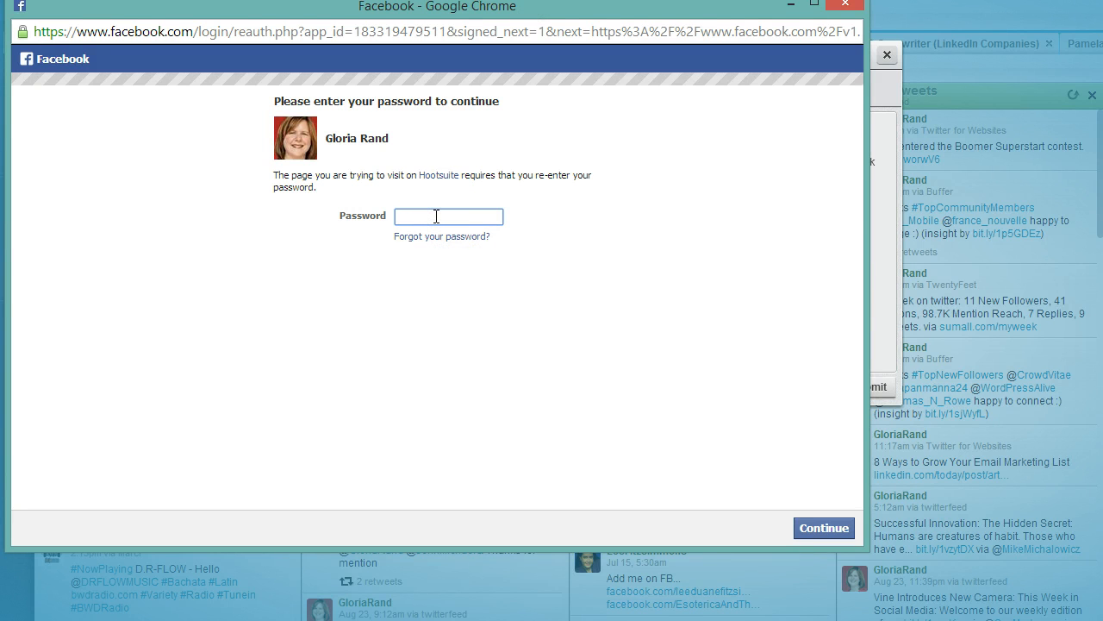
pyautogui.write('•••••••••••••')
pyautogui.press('Return')
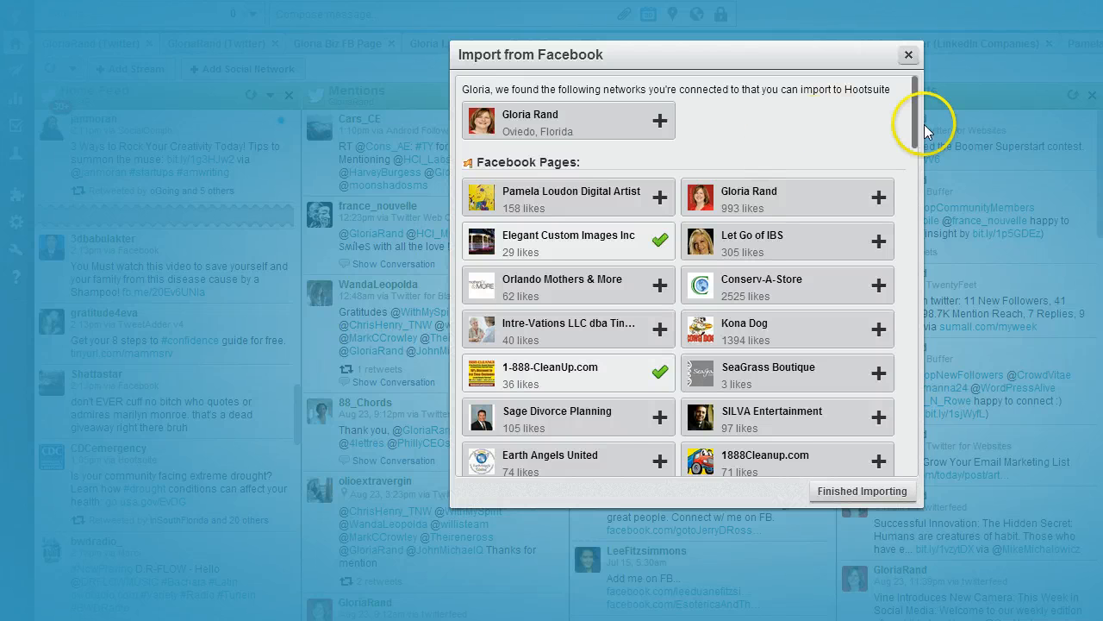
# Import the Facebook group "P.R.O.F.I.T. -- Promote Really Outstanding Firms in Town" and finish importing.
pyautogui.moveTo(916, 115); pyautogui.dragTo(921, 101)
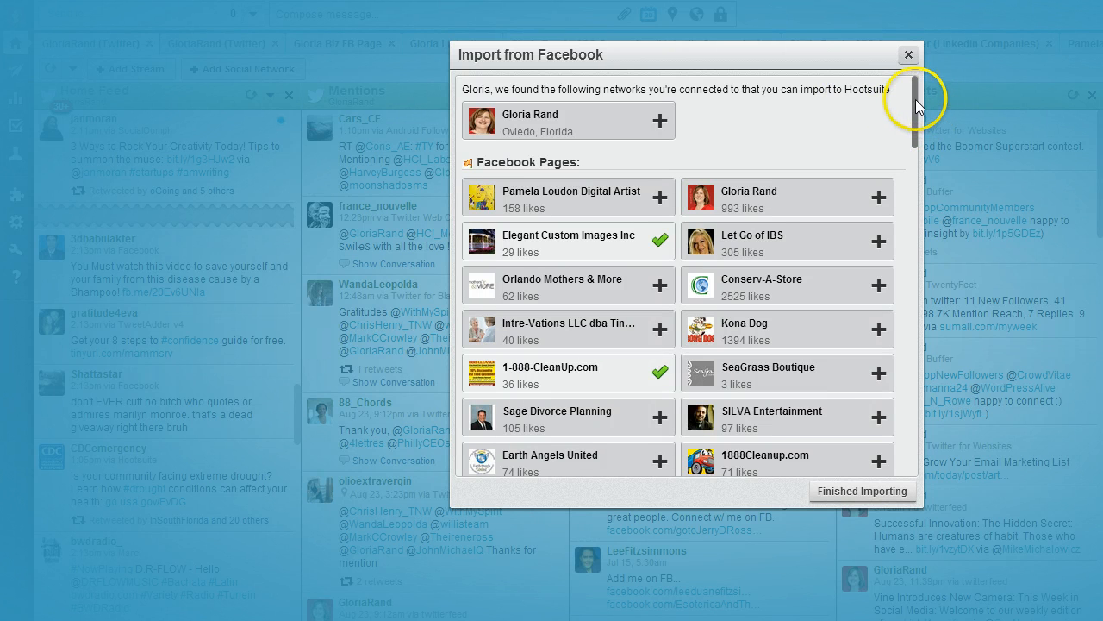
pyautogui.moveTo(917, 103)
pyautogui.mouseDown()
pyautogui.moveTo(906, 417)
pyautogui.moveTo(903, 338)
pyautogui.mouseUp()
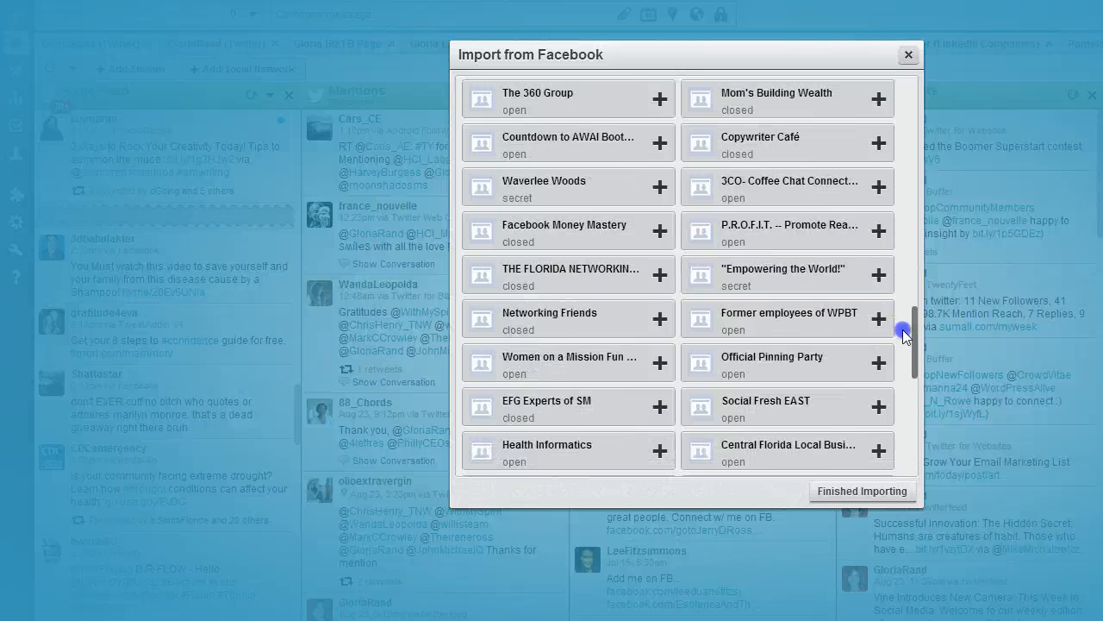
pyautogui.moveTo(903, 329); pyautogui.dragTo(907, 315)
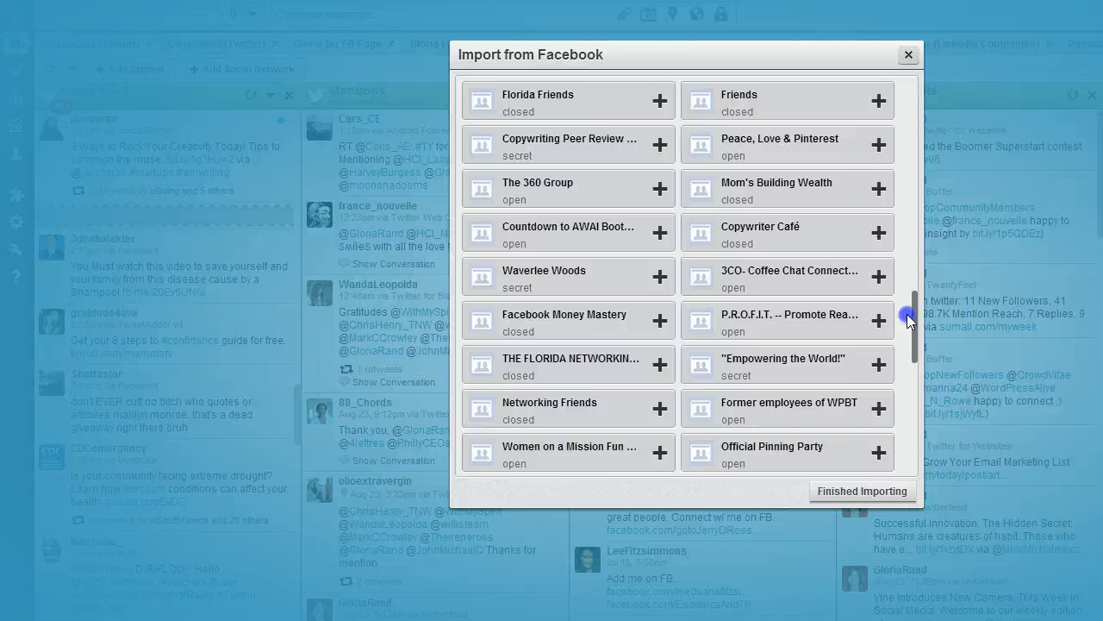
pyautogui.moveTo(907, 314)
pyautogui.mouseDown()
pyautogui.moveTo(907, 345)
pyautogui.moveTo(911, 322)
pyautogui.mouseUp()
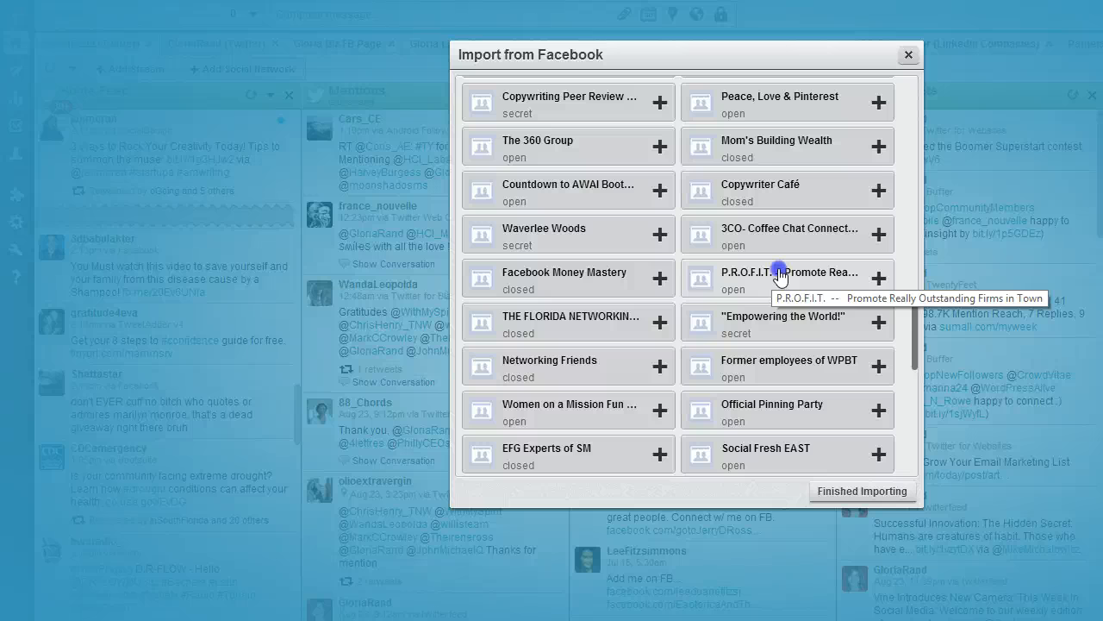
pyautogui.moveTo(780, 276); pyautogui.dragTo(840, 302)
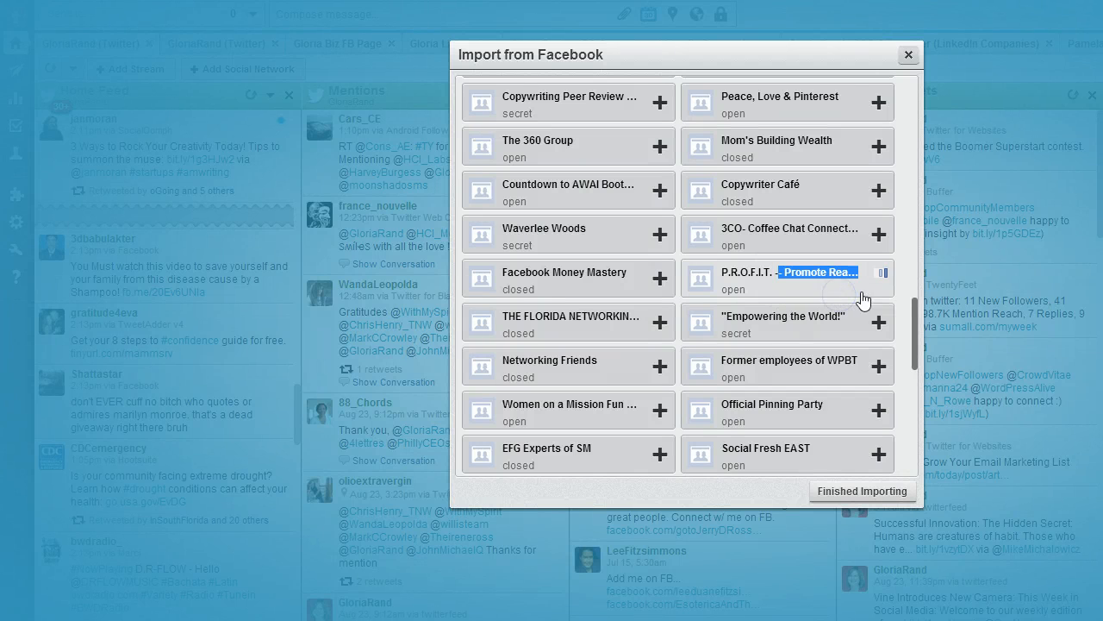
pyautogui.click(878, 279)
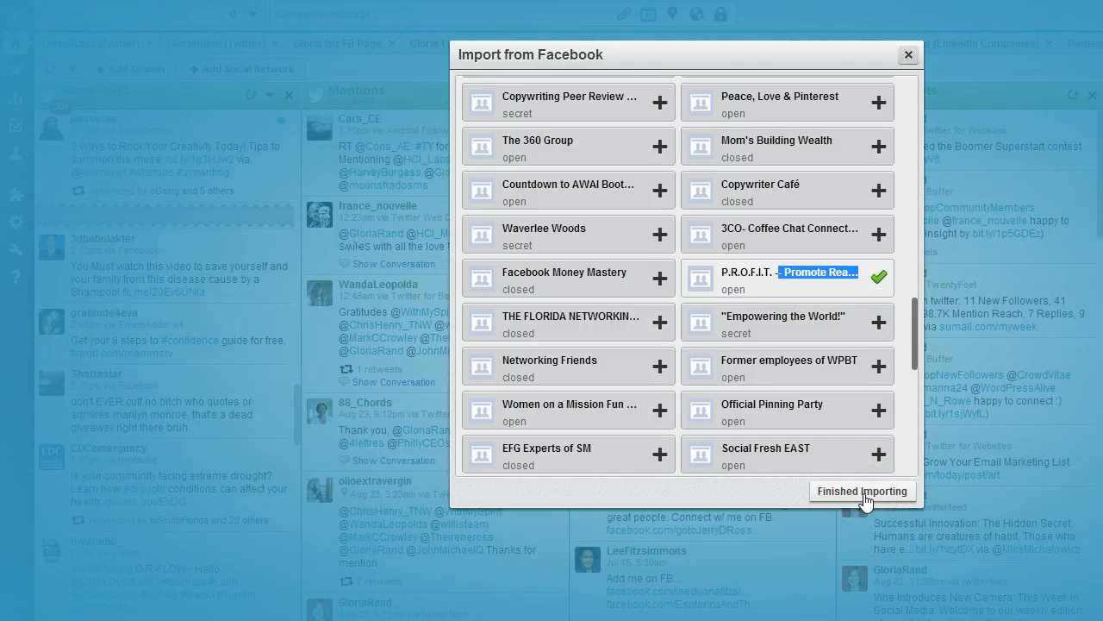
pyautogui.click(880, 278)
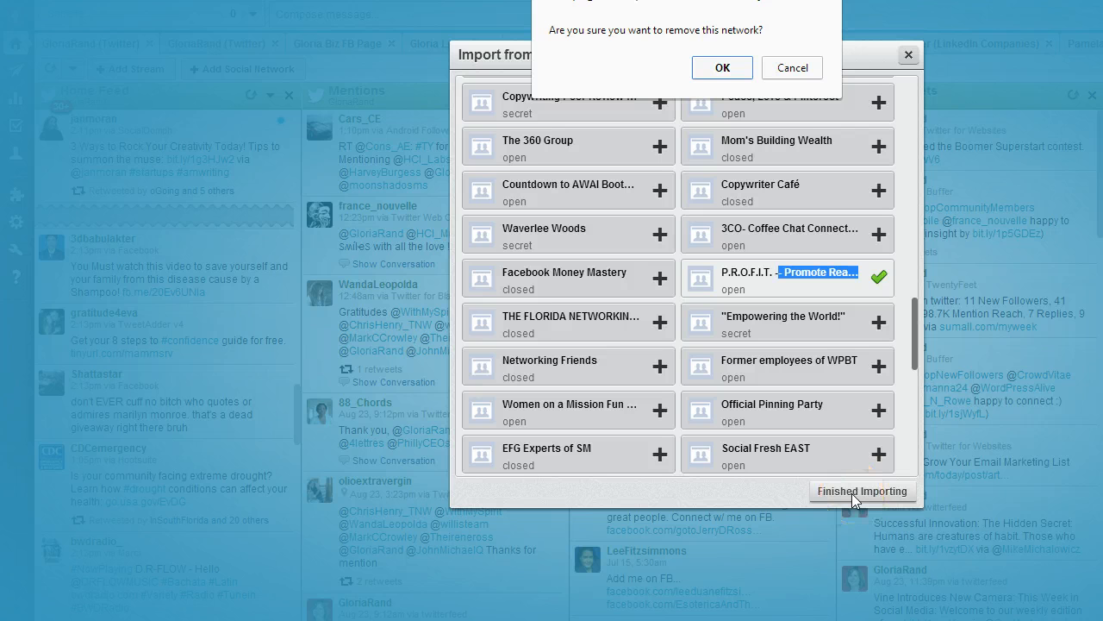
pyautogui.click(785, 68)
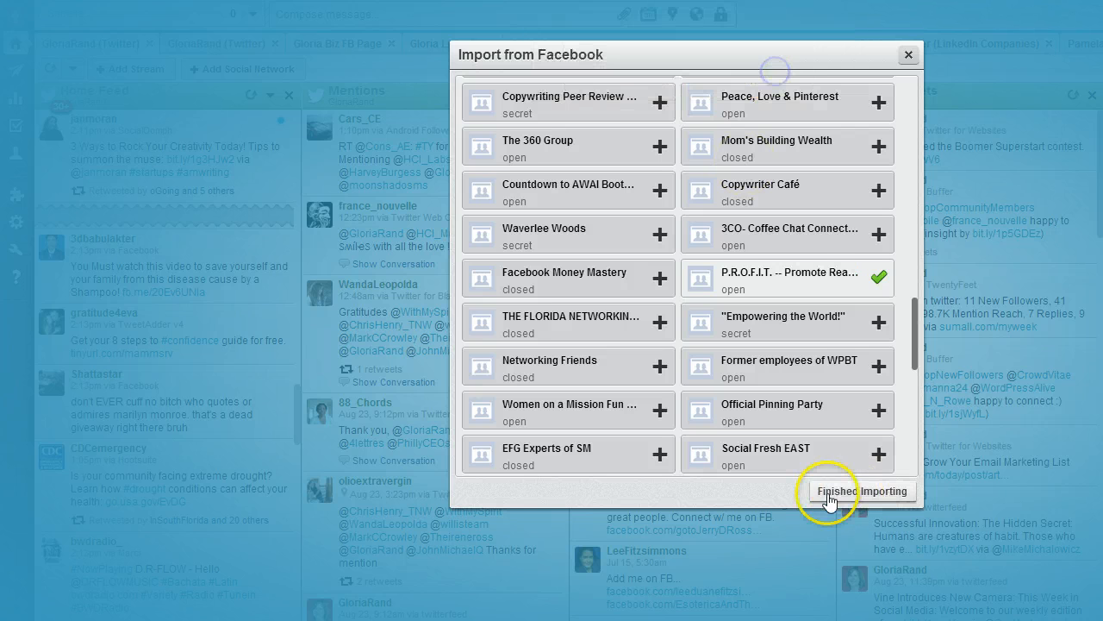
pyautogui.click(863, 491)
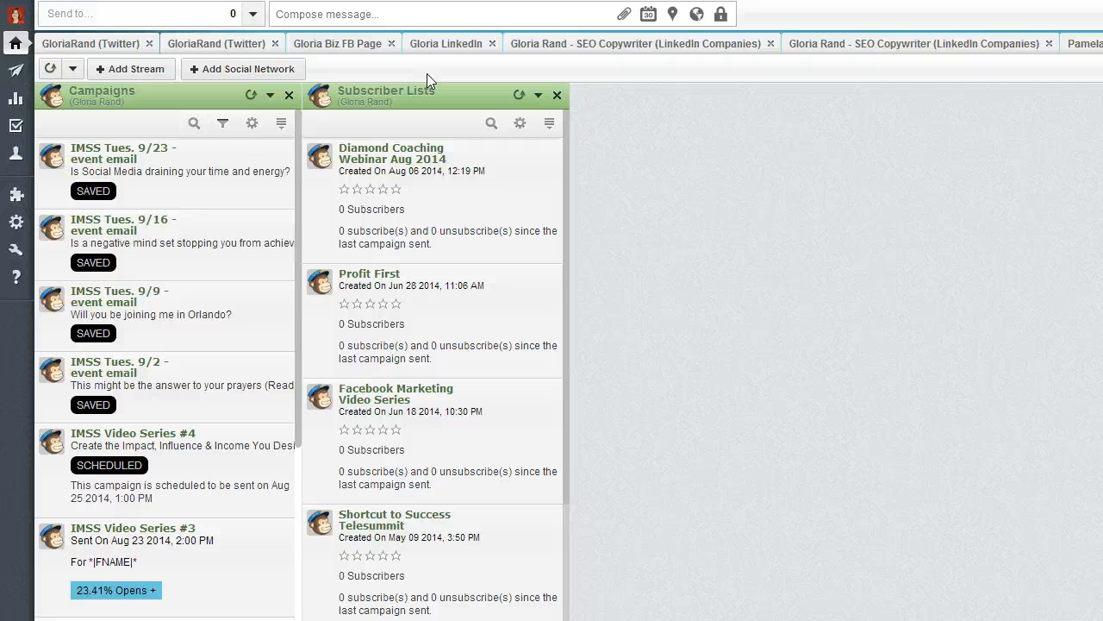
# View the streams of both Twitter tabs and switch to the business Facebook page tab.
pyautogui.click(86, 43)
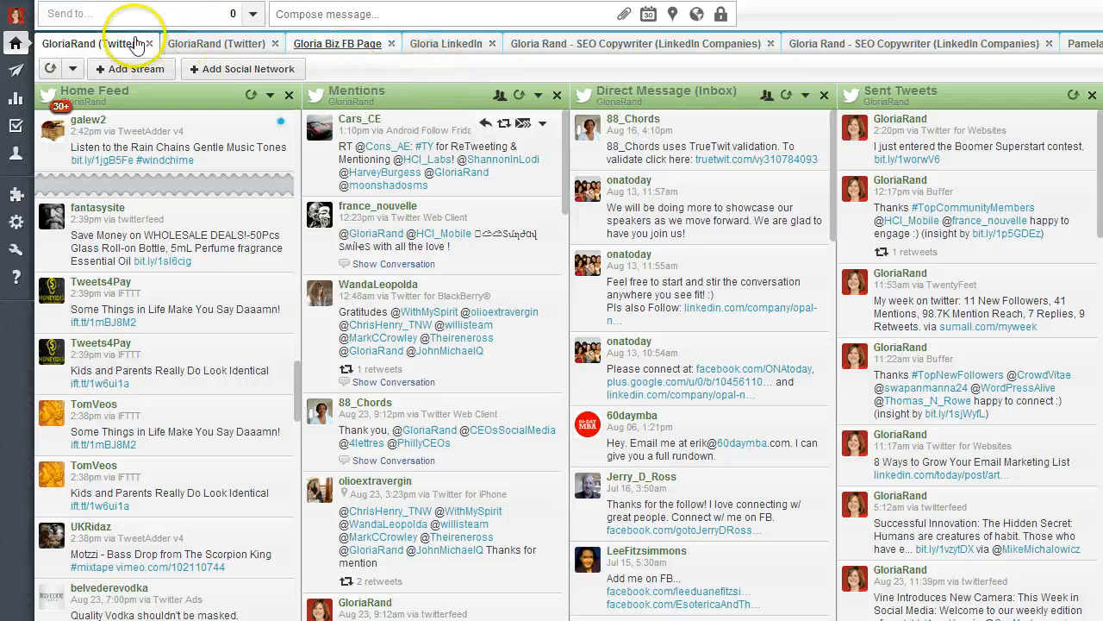
pyautogui.click(215, 48)
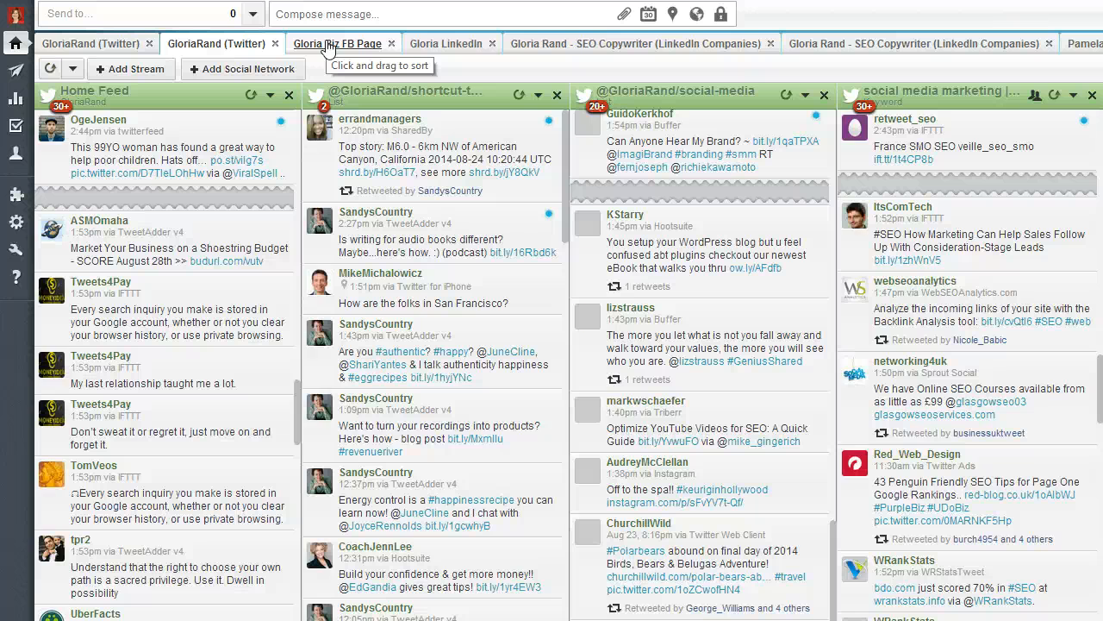
pyautogui.click(326, 44)
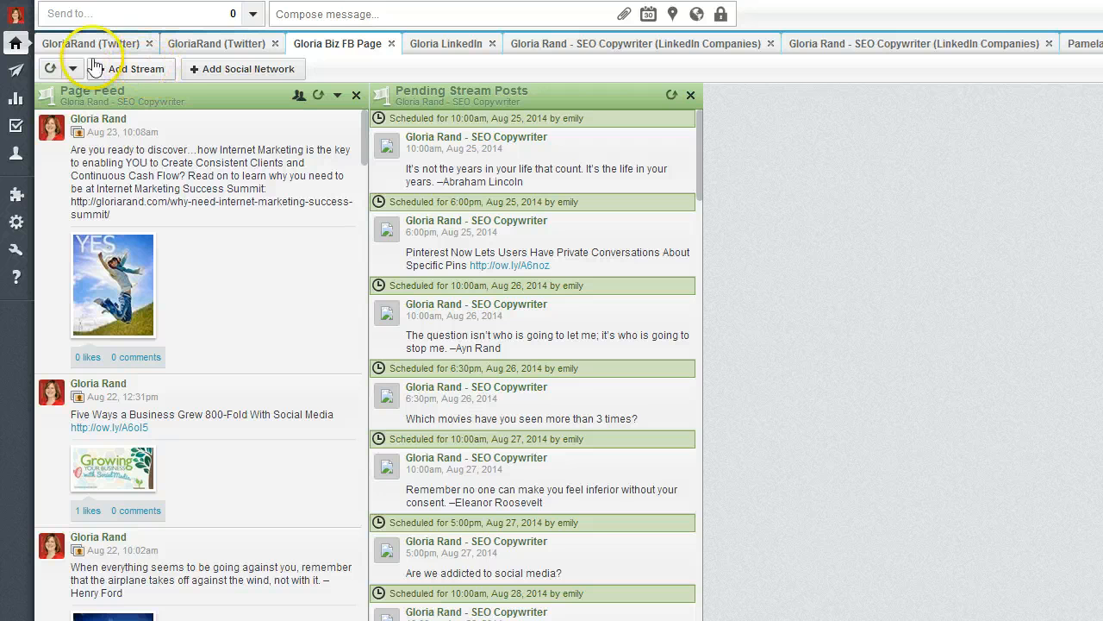
# Start adding a stream, look through the Google+, LinkedIn and foursquare options, and choose Facebook as the network.
pyautogui.click(159, 76)
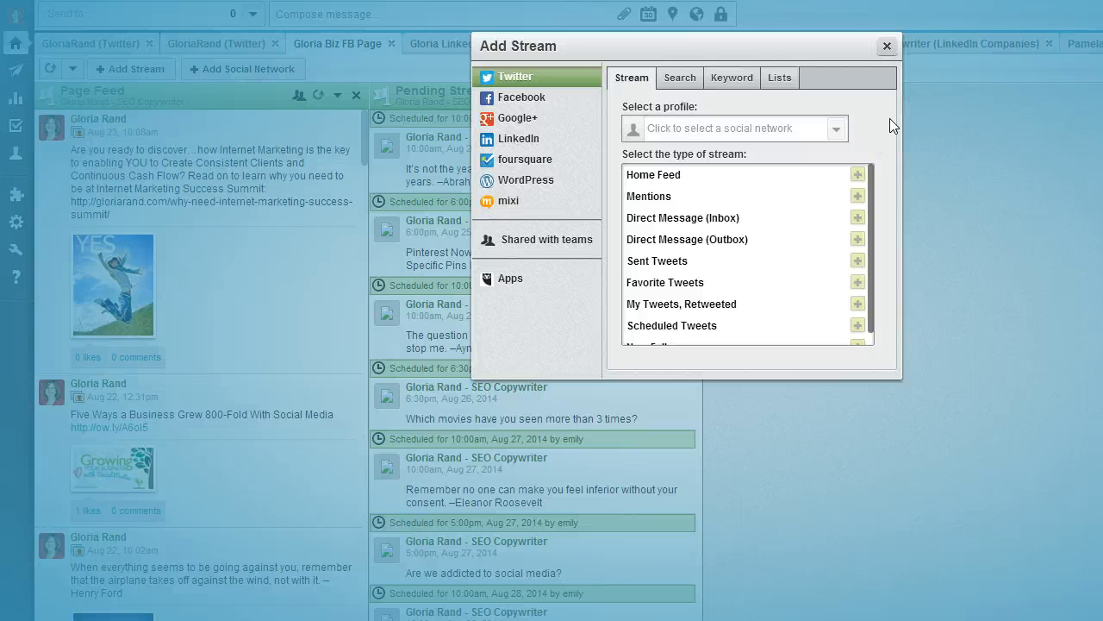
pyautogui.click(540, 100)
pyautogui.click(536, 117)
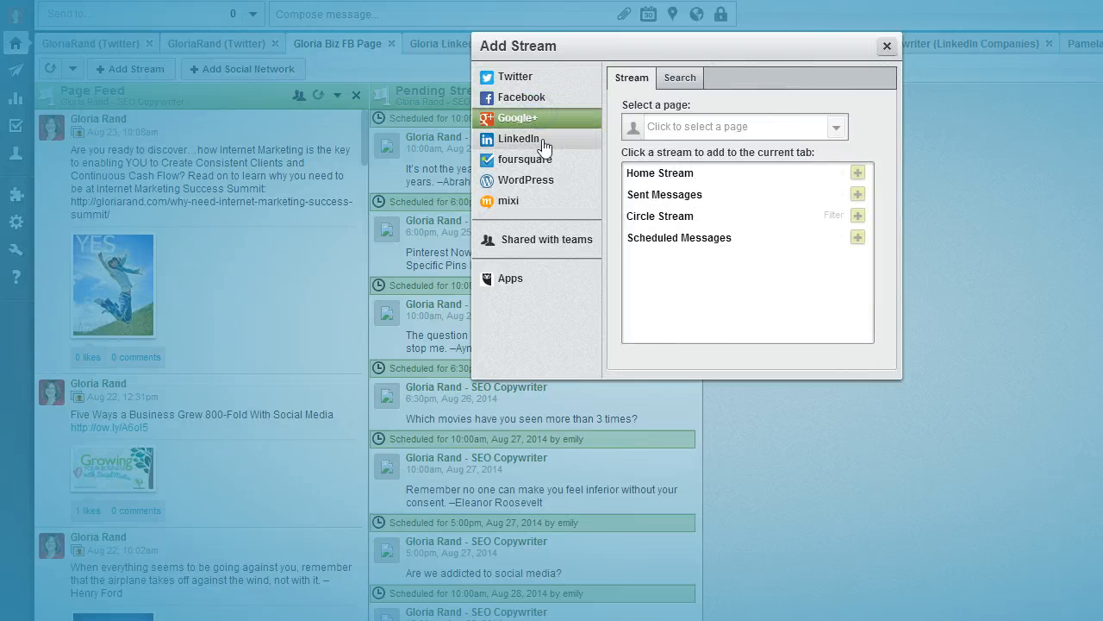
pyautogui.click(540, 138)
pyautogui.click(547, 158)
pyautogui.click(536, 98)
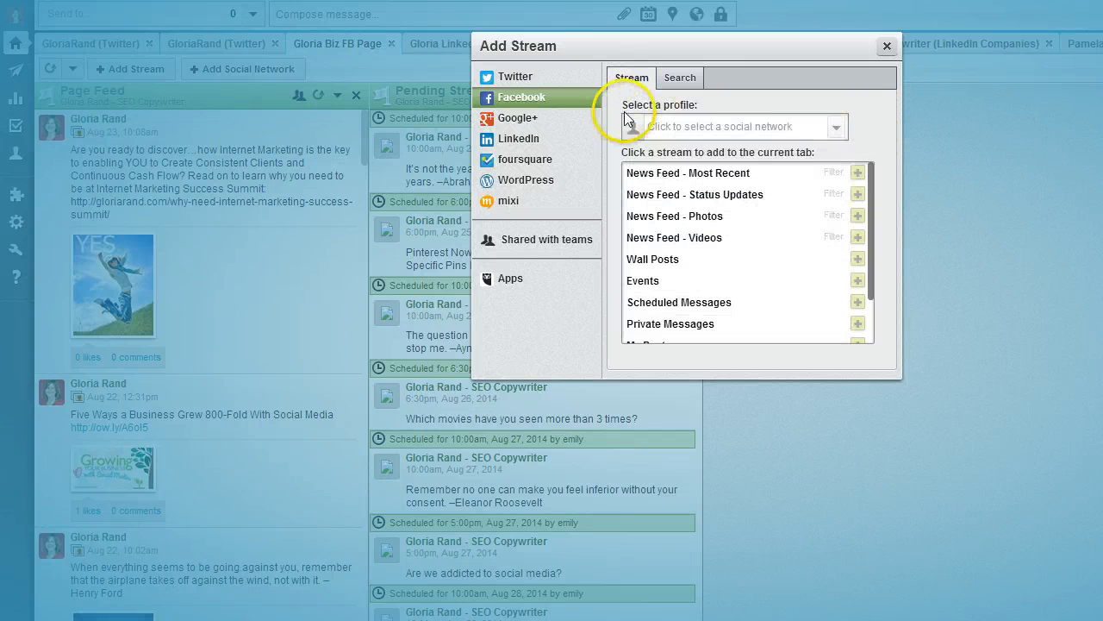
# Add the "News Feed - Most Recent" stream of the P.R.O.F.I.T. group to the current tab and close the dialog.
pyautogui.click(833, 128)
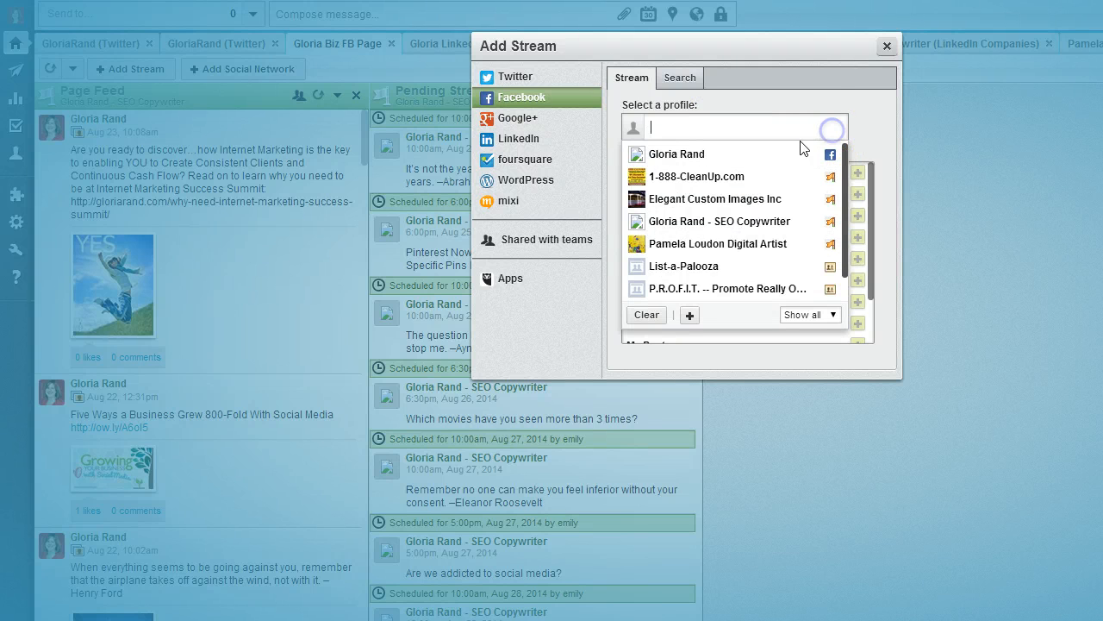
pyautogui.scroll(-1, 770, 183)
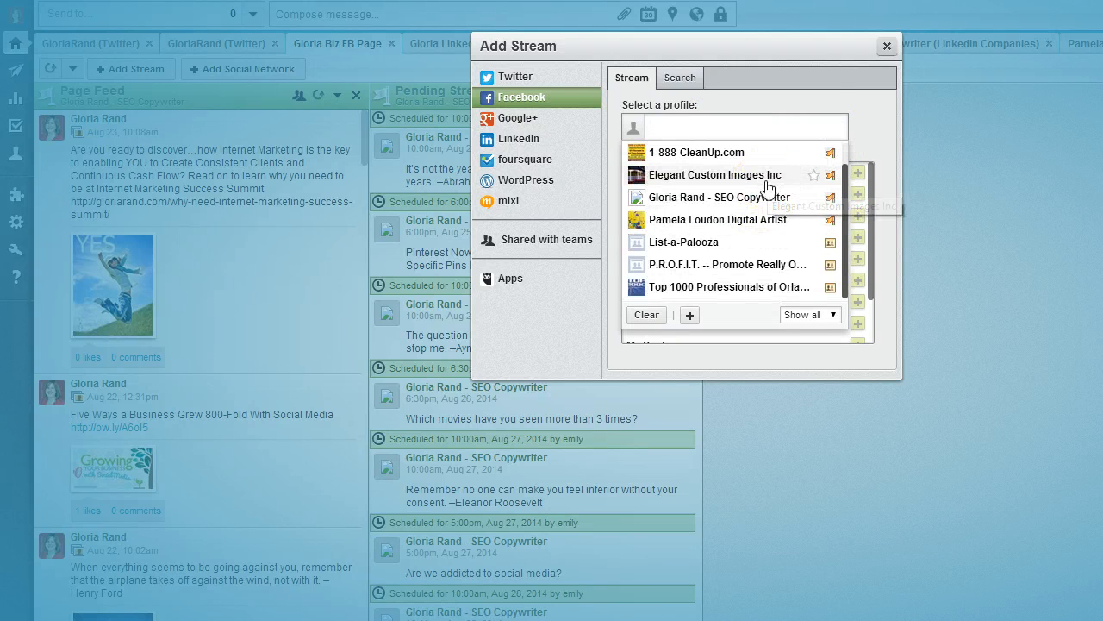
pyautogui.click(702, 271)
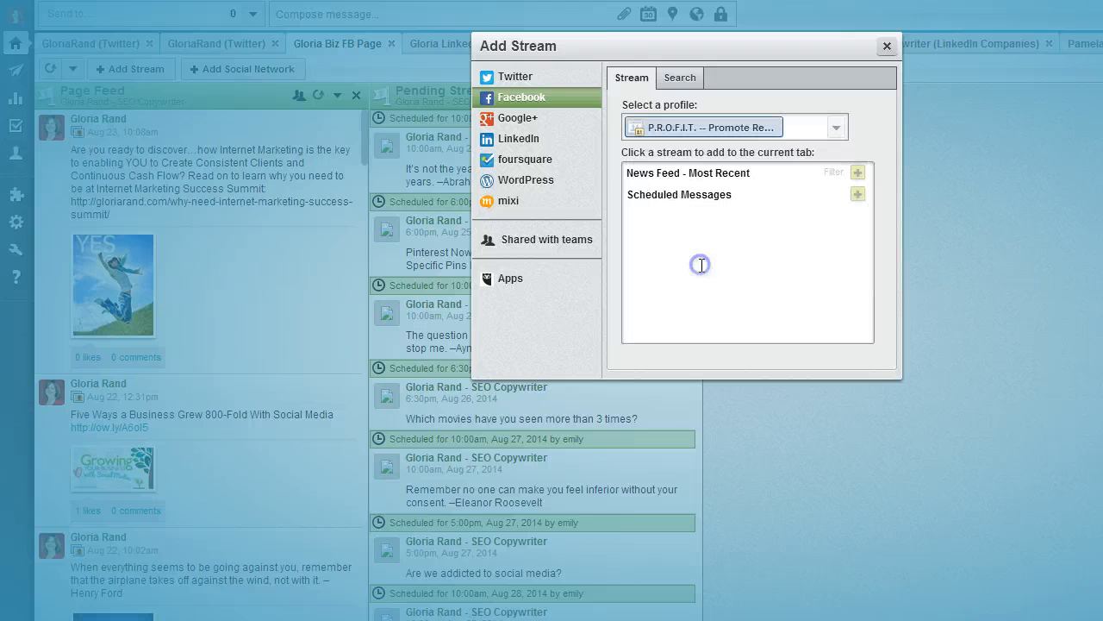
pyautogui.click(648, 129)
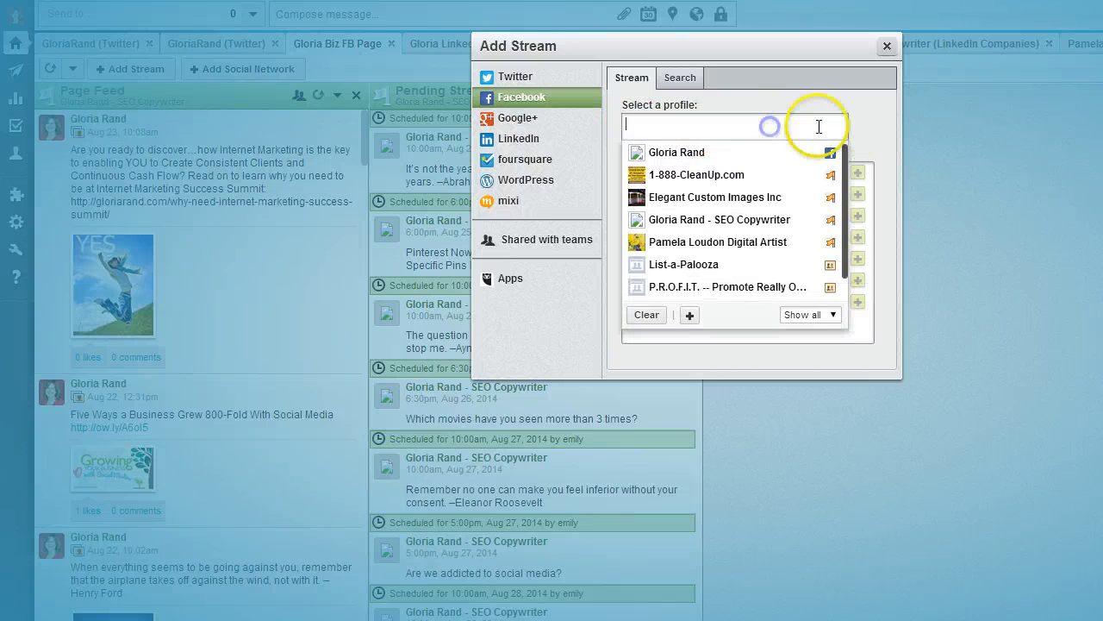
pyautogui.click(678, 291)
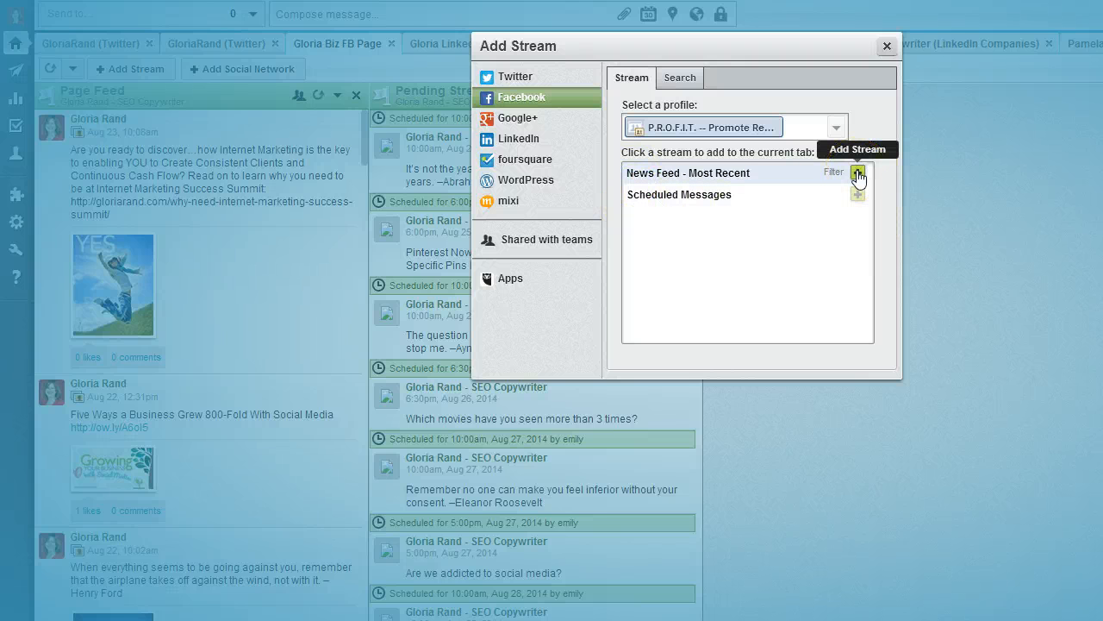
pyautogui.click(858, 174)
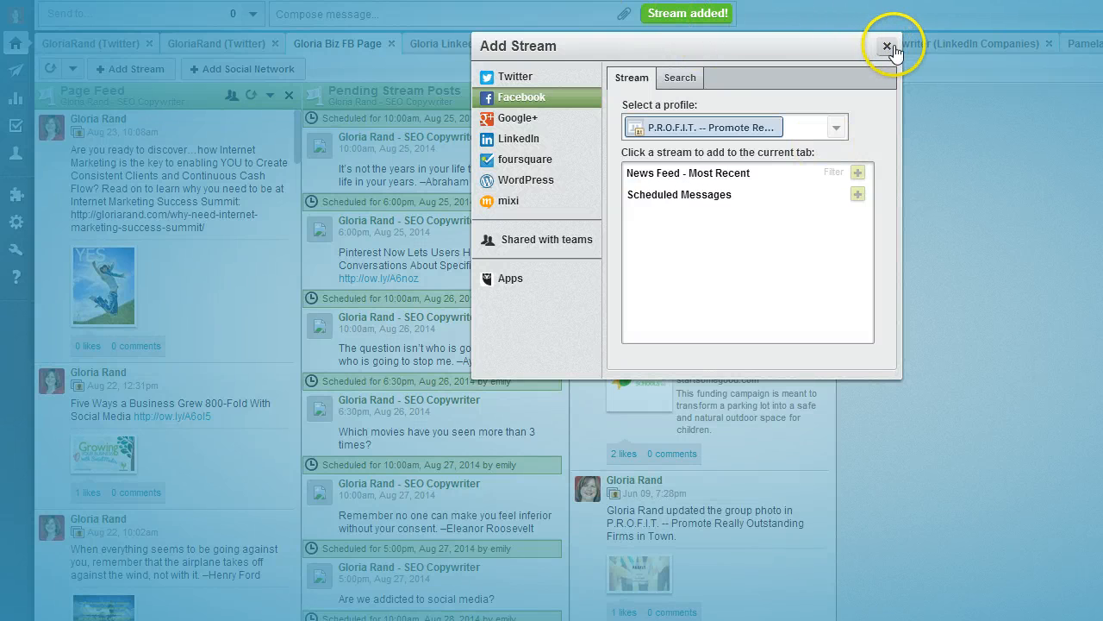
pyautogui.click(893, 50)
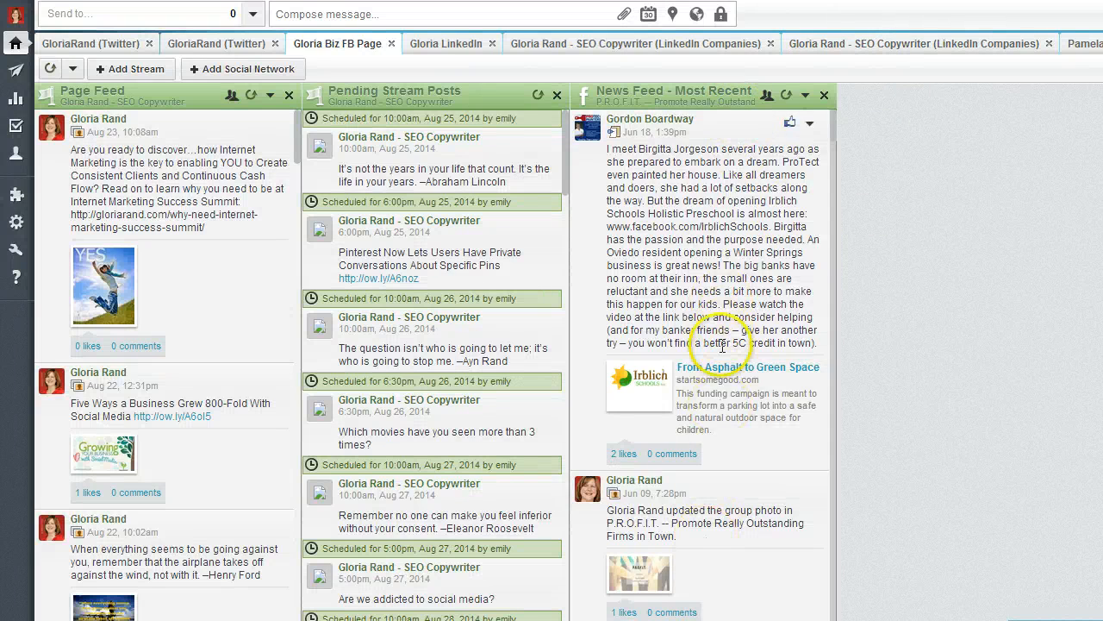
# Read through the group's news feed and reorder the streams so that it takes the first column in place of Page Feed.
pyautogui.scroll(-15, 722, 345)
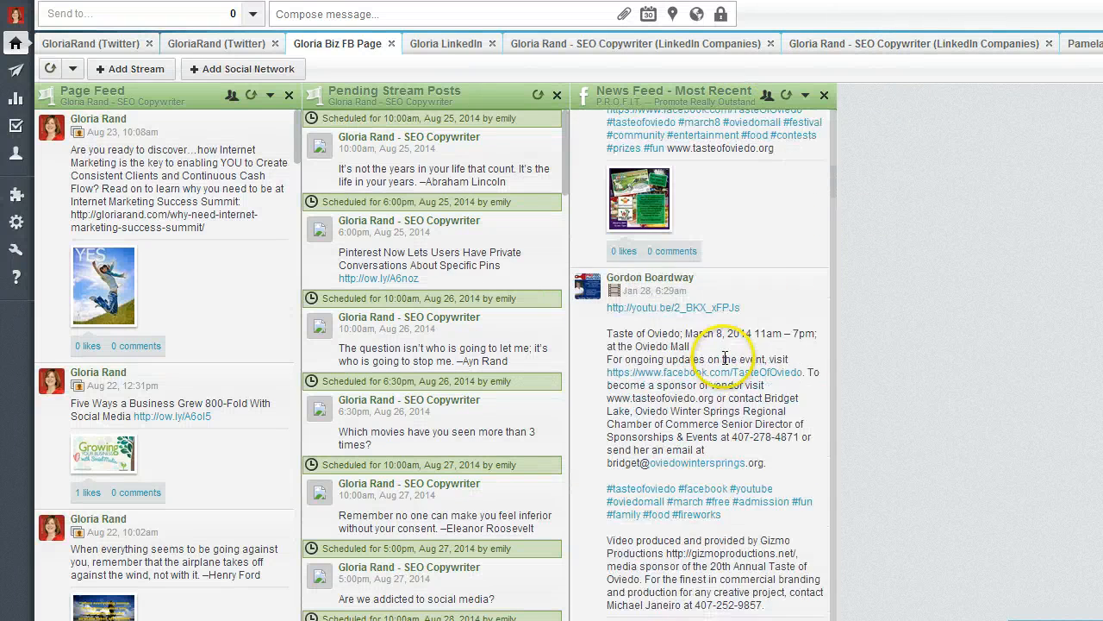
pyautogui.scroll(-15, 725, 357)
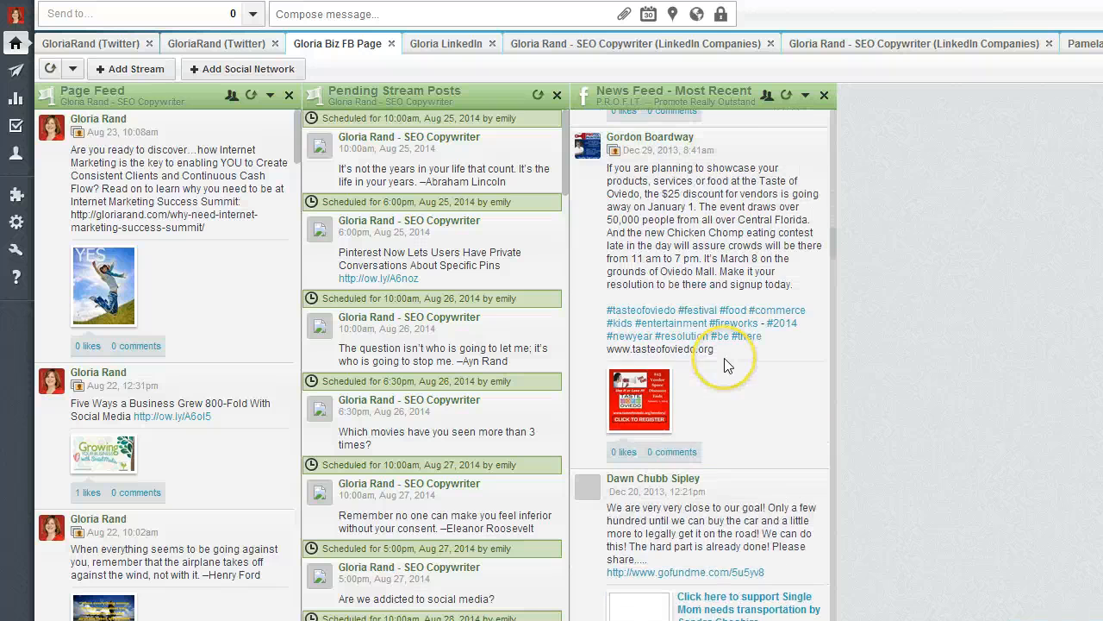
pyautogui.scroll(-15, 724, 358)
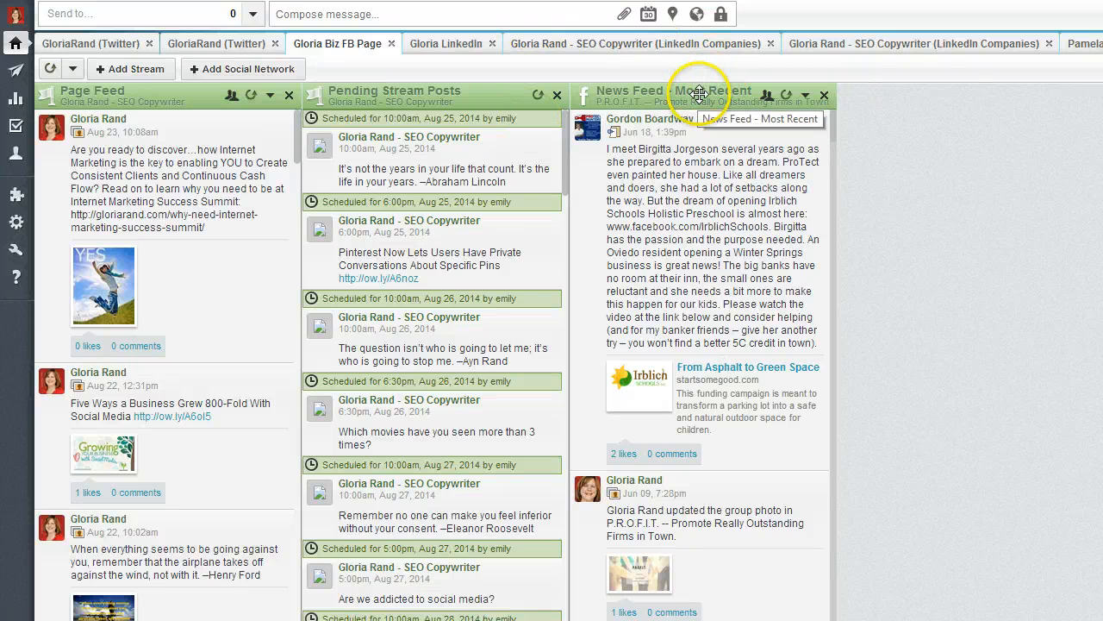
pyautogui.moveTo(698, 93); pyautogui.dragTo(664, 123)
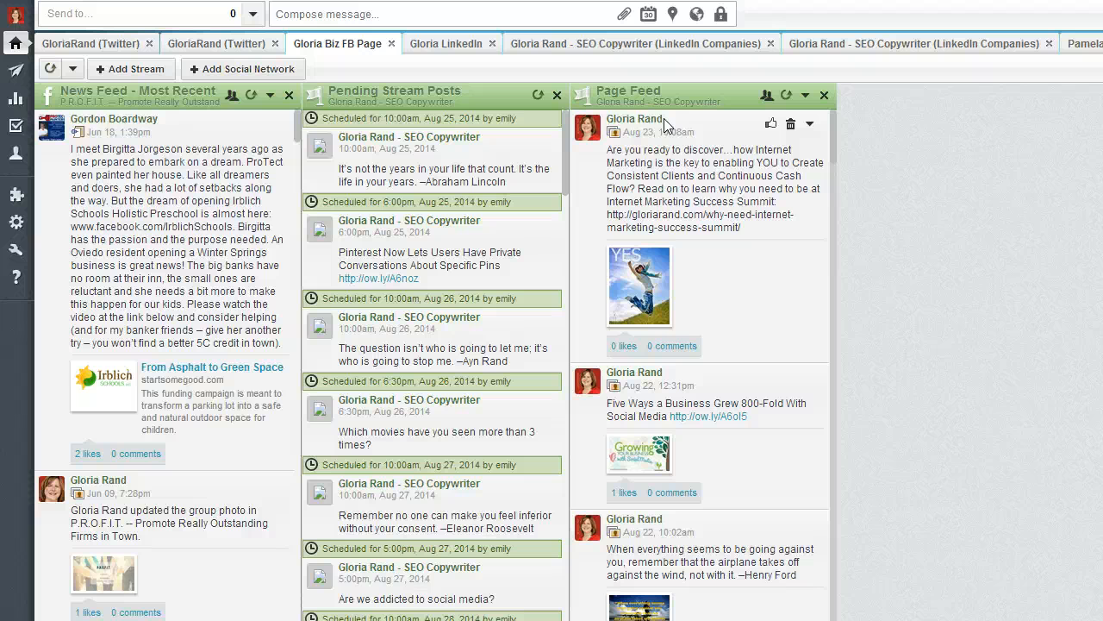